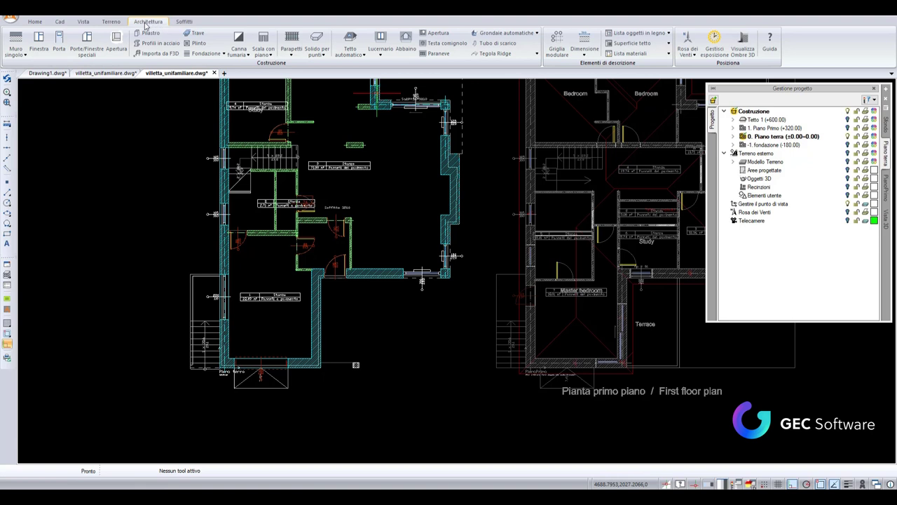
# Switch the Architettura wall tool from Muro singolo to Muro continuo.
pyautogui.click(19, 57)
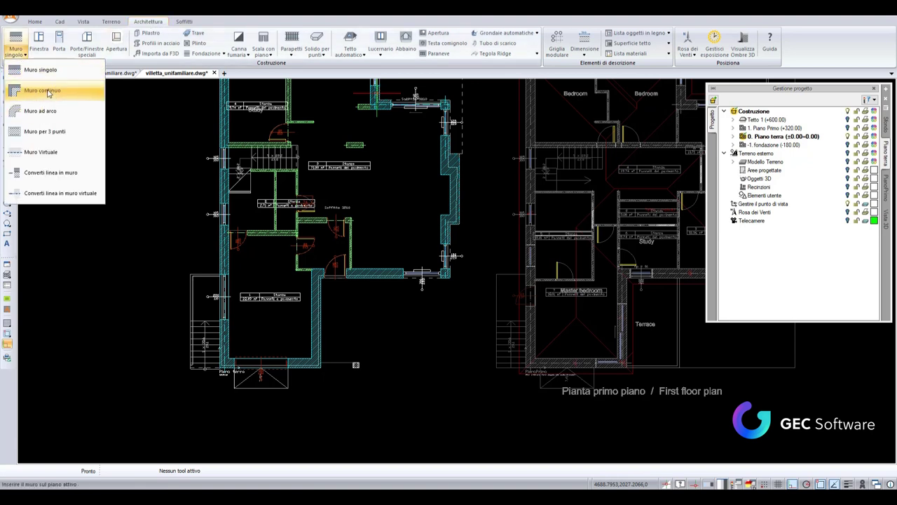
pyautogui.click(43, 91)
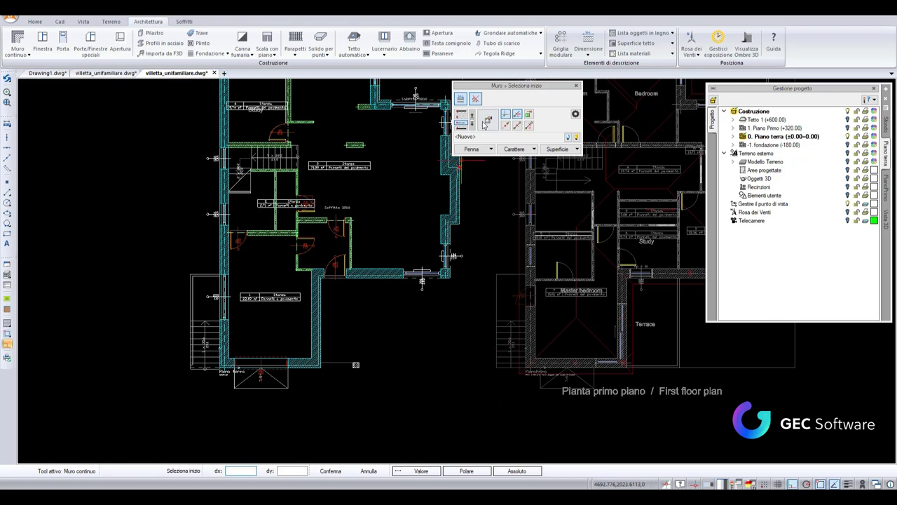
# Open the Proprietà oggetto: Muro dialog for the 25 cm solid brick wall.
pyautogui.click(489, 121)
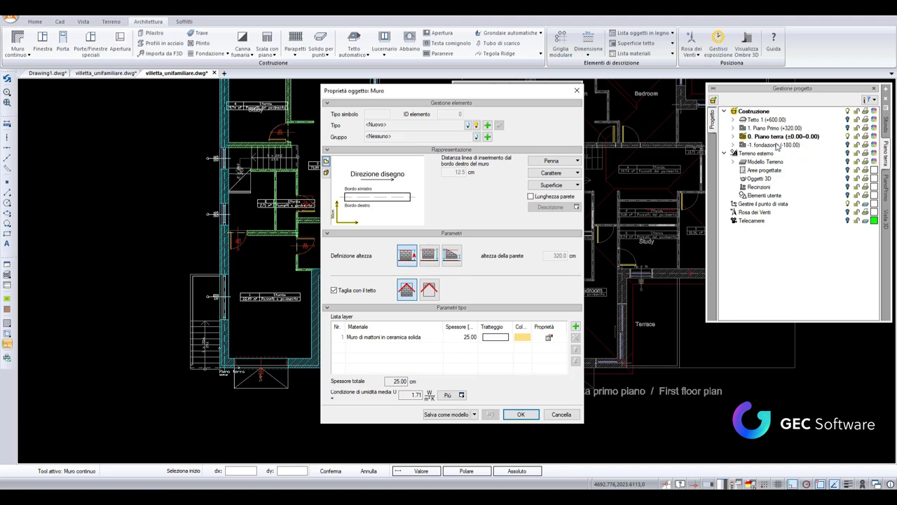
# Define wall height by 320 cm starting and ending heights above a 0 cm base, checking the direction preview.
pyautogui.click(429, 258)
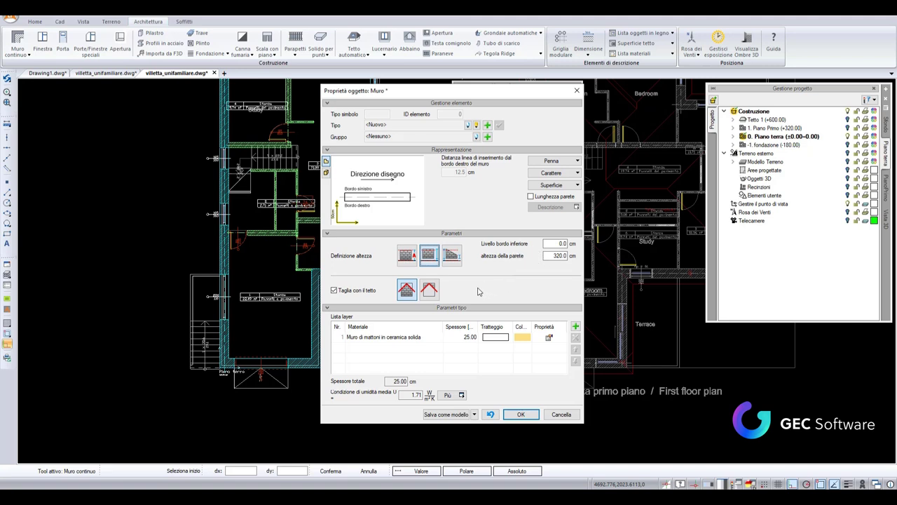
pyautogui.click(453, 255)
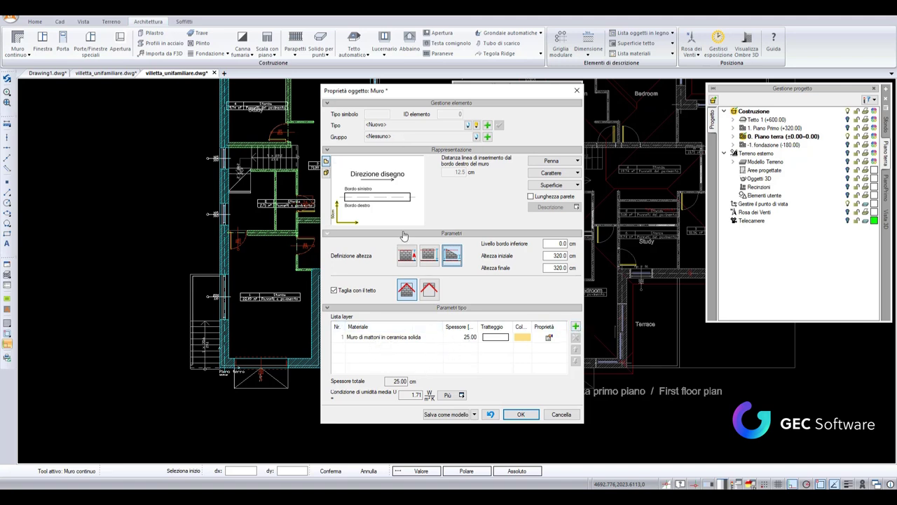
pyautogui.click(337, 163)
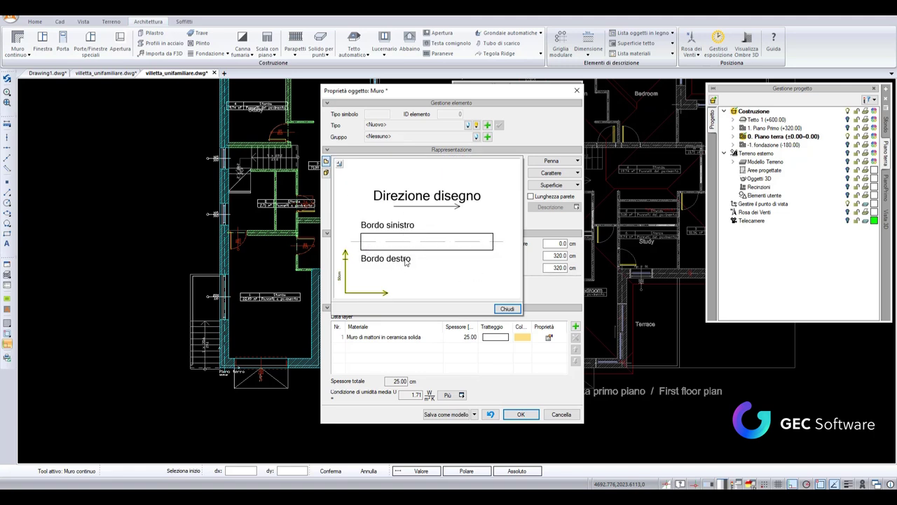
pyautogui.click(506, 309)
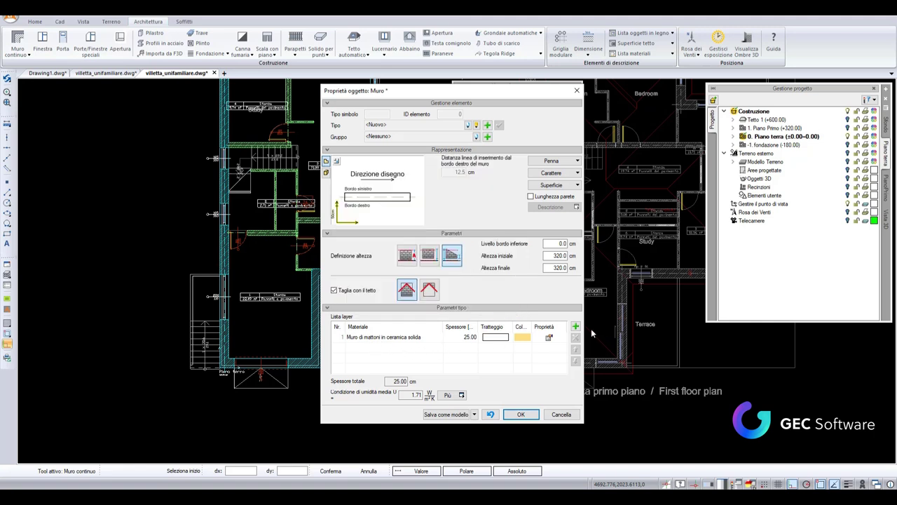
# Add a 5 cm yellow Isolamento layer (Polistirene espanso 10), making the wall 30 cm thick.
pyautogui.click(576, 327)
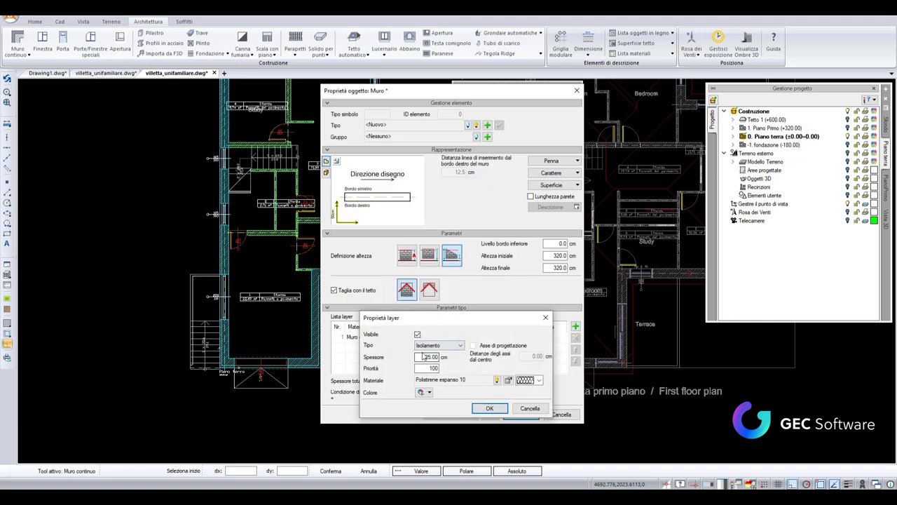
pyautogui.click(461, 345)
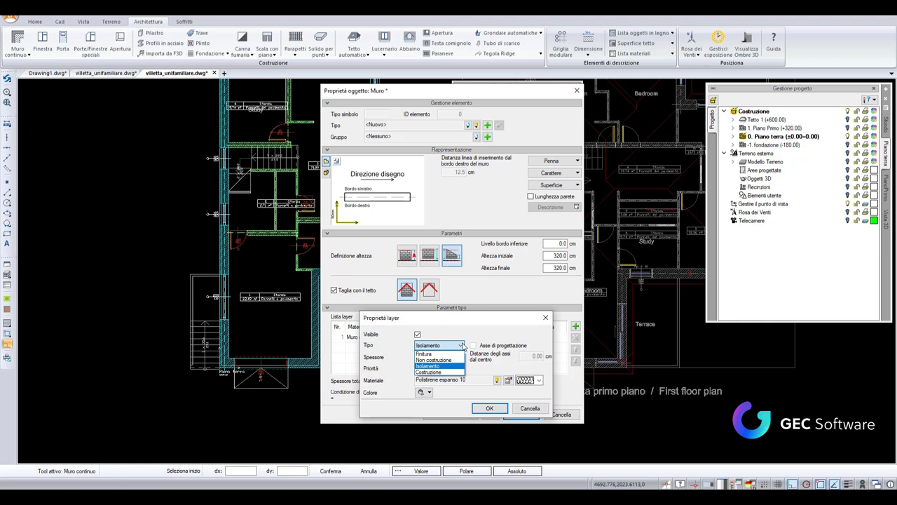
pyautogui.click(438, 368)
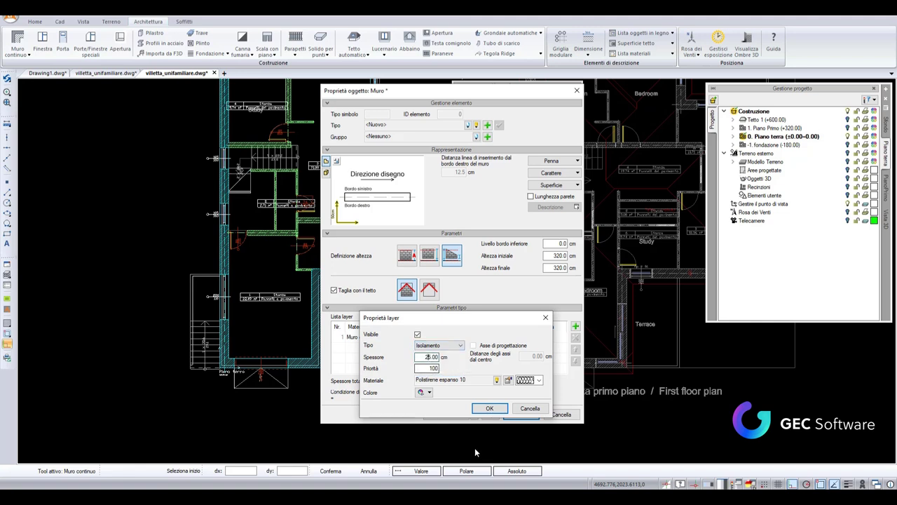
pyautogui.write('5')
pyautogui.click(428, 392)
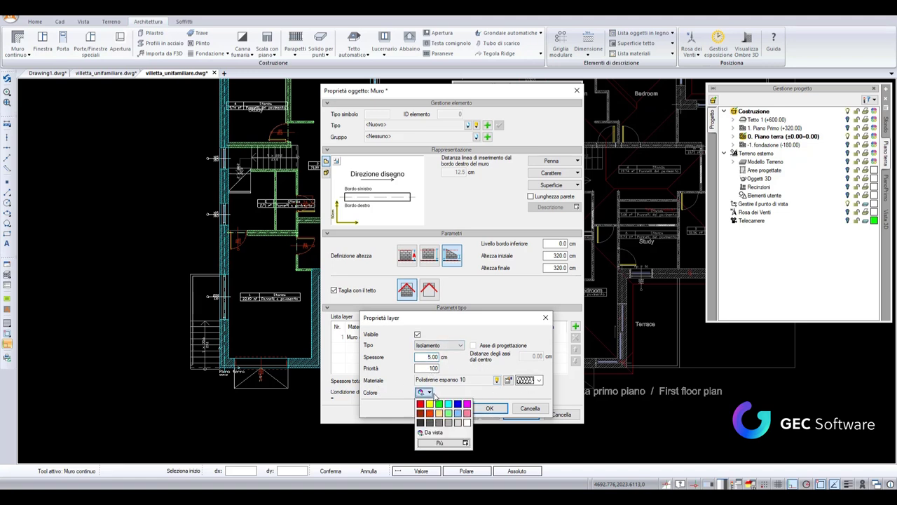
pyautogui.click(442, 417)
pyautogui.click(489, 407)
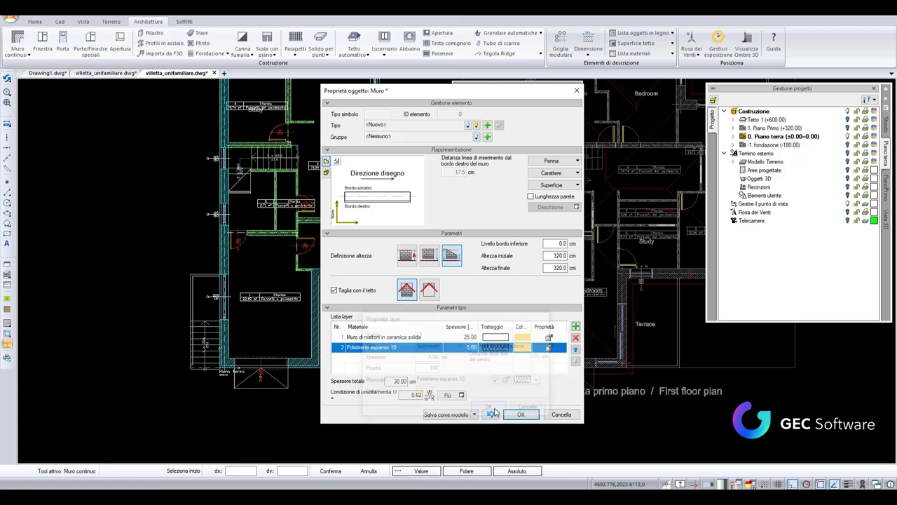
pyautogui.click(336, 161)
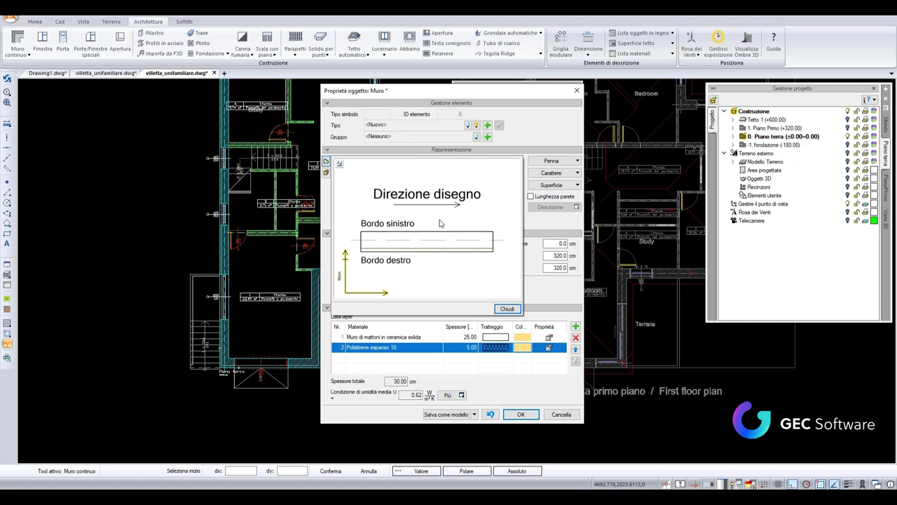
# Change the brick layer's colour to dark grey.
pyautogui.click(509, 312)
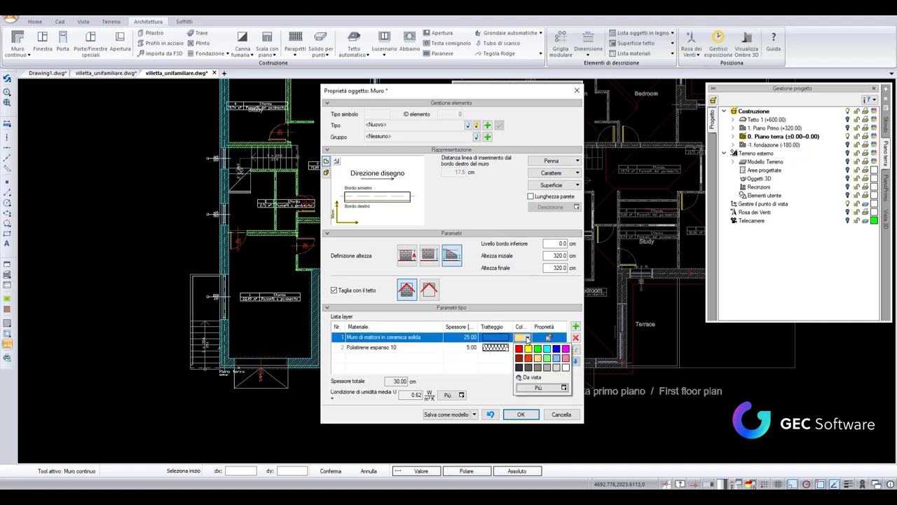
pyautogui.click(526, 337)
pyautogui.click(527, 367)
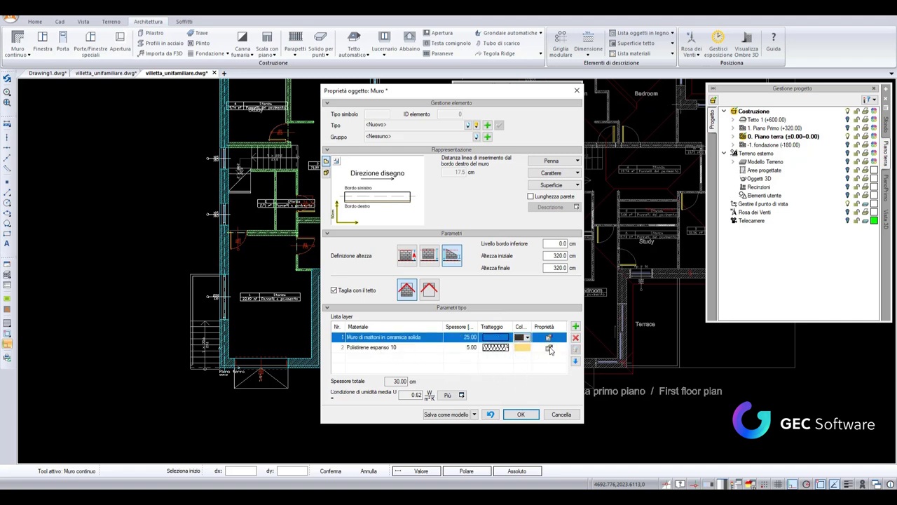
# Add another 5 cm polystyrene layer in pale yellow, bringing the wall to 35 cm.
pyautogui.click(576, 327)
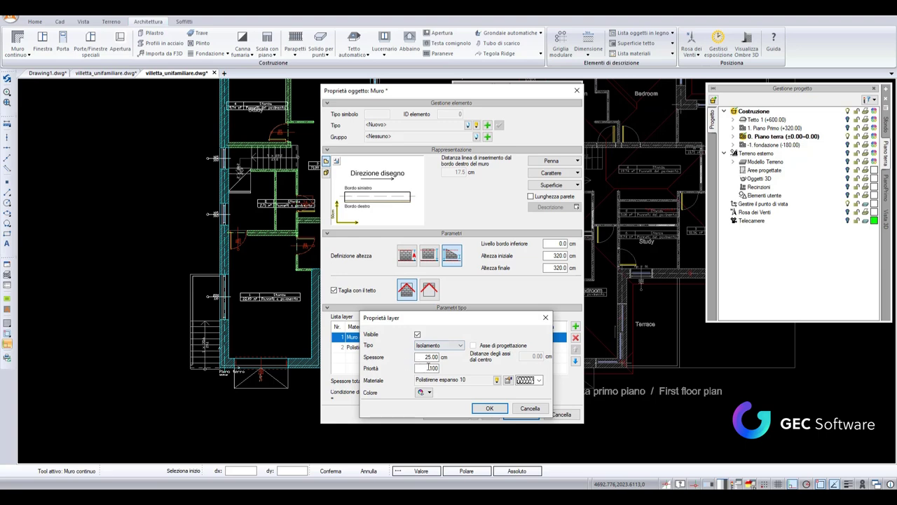
pyautogui.doubleClick(429, 357)
pyautogui.write('5')
pyautogui.click(429, 392)
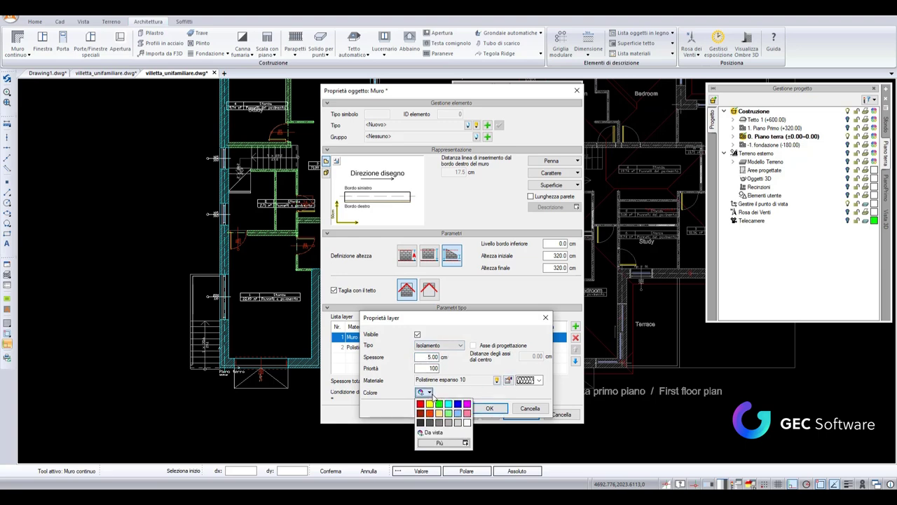
pyautogui.click(439, 412)
pyautogui.click(489, 408)
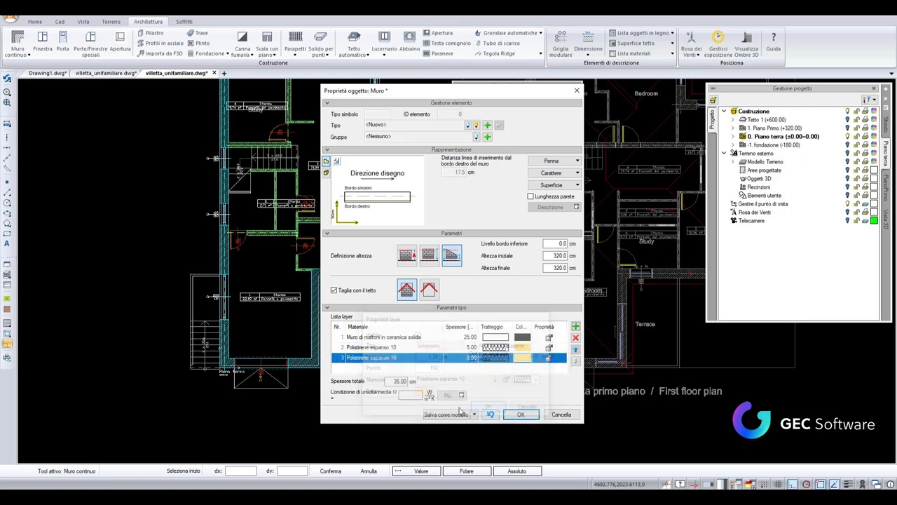
# Move the new insulation layer to the top of the layer list.
pyautogui.click(575, 349)
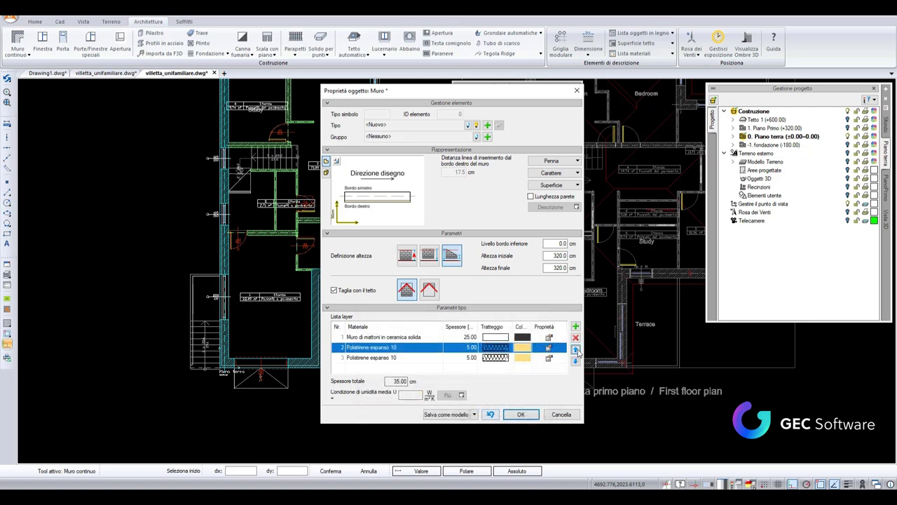
pyautogui.click(576, 349)
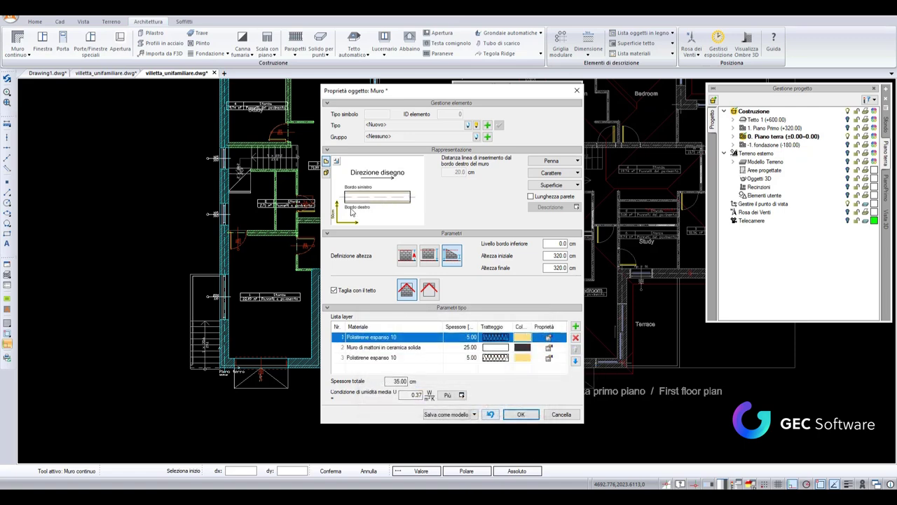
pyautogui.click(337, 161)
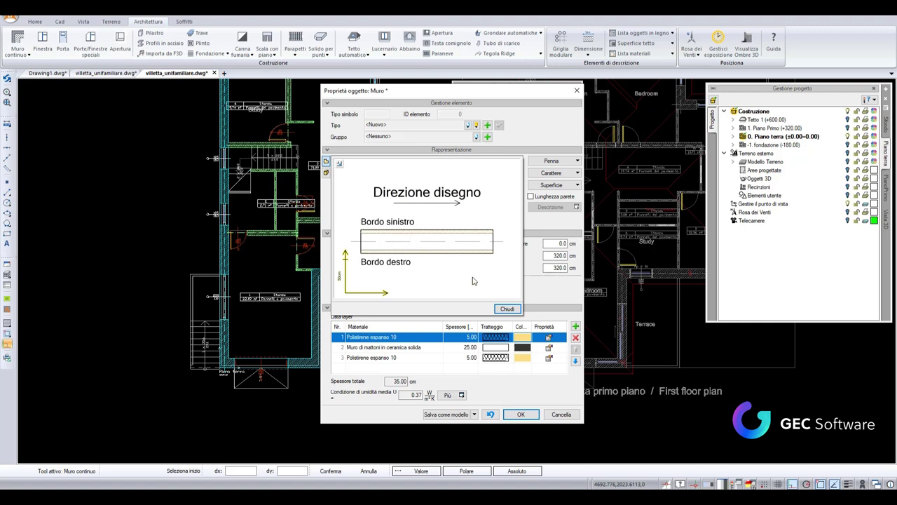
pyautogui.click(461, 350)
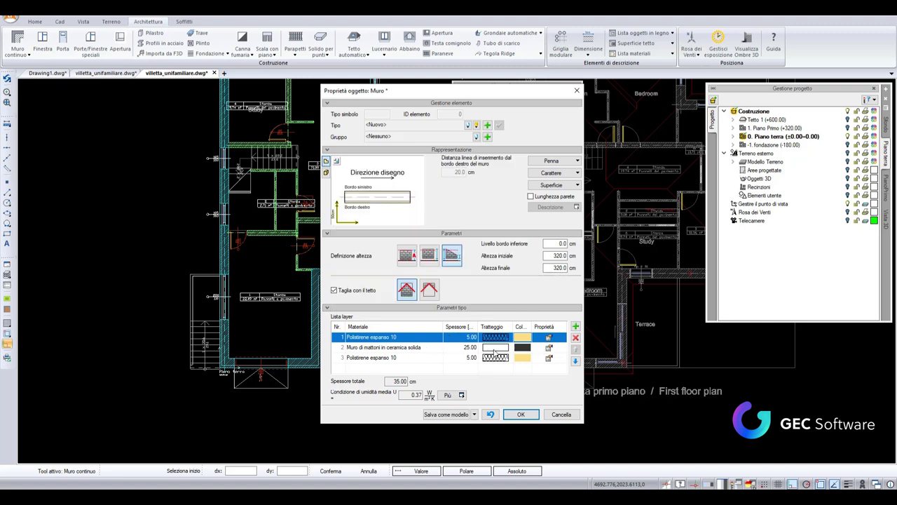
# Apply a different hatch pattern to the brick layer.
pyautogui.click(494, 348)
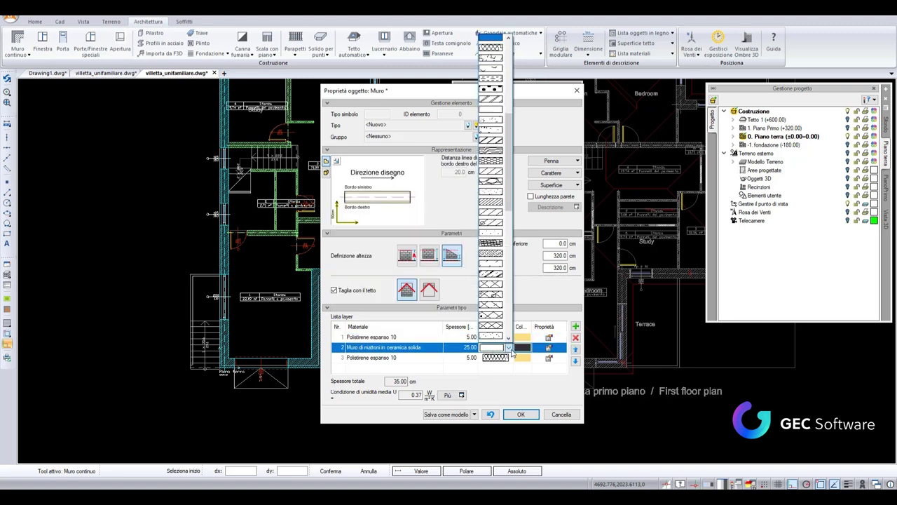
pyautogui.click(498, 243)
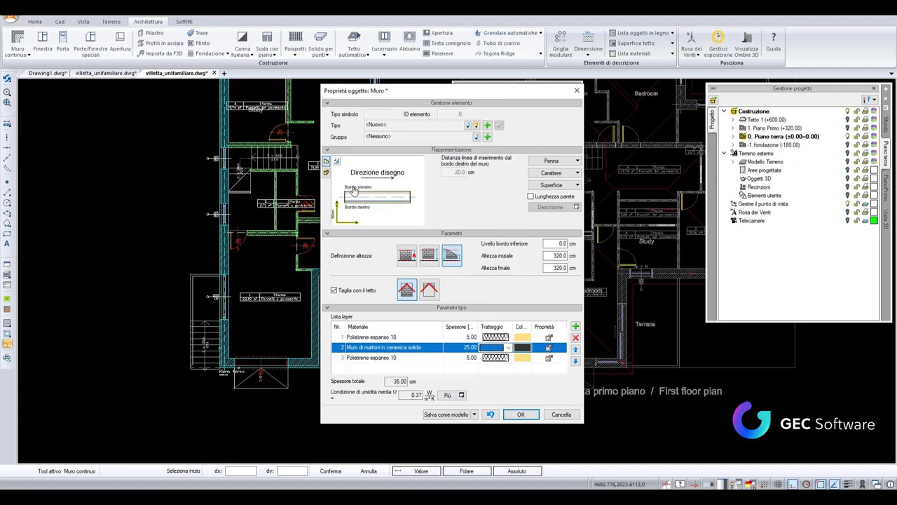
pyautogui.click(336, 162)
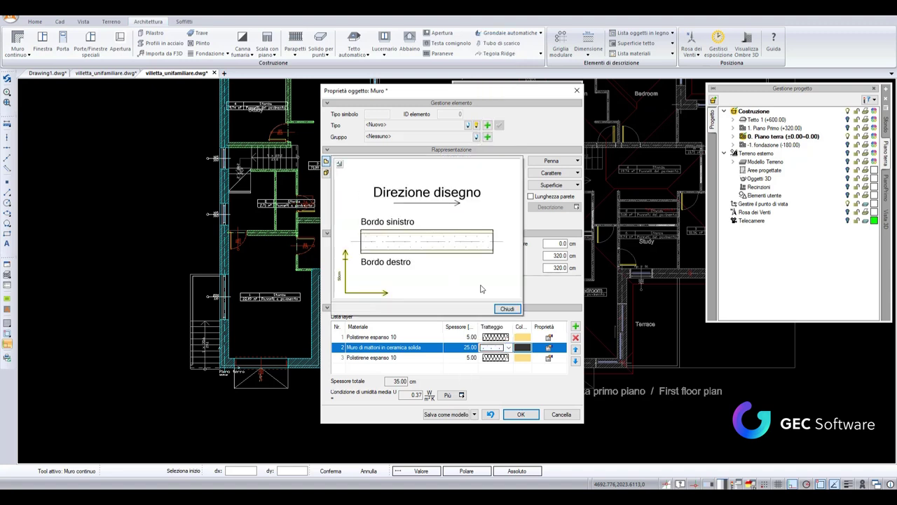
pyautogui.click(507, 309)
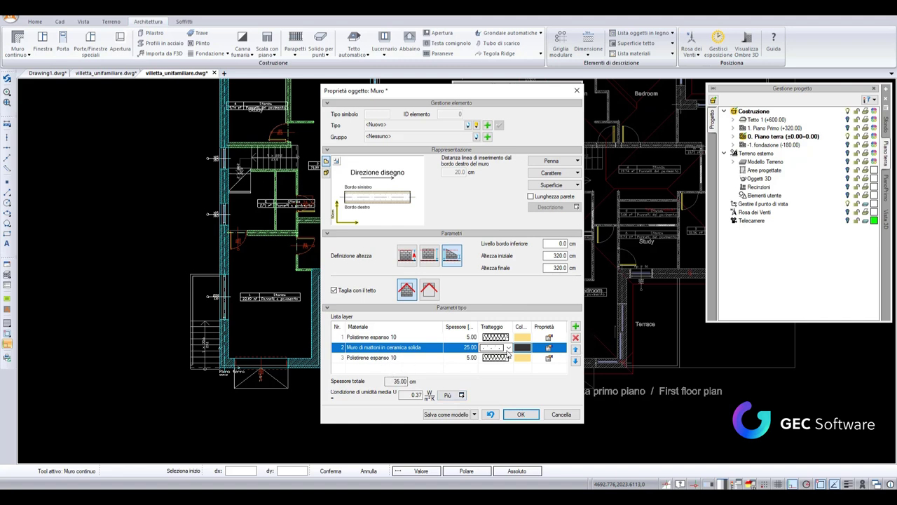
# Reposition the brick layer to the last row, after both polystyrene layers.
pyautogui.click(575, 348)
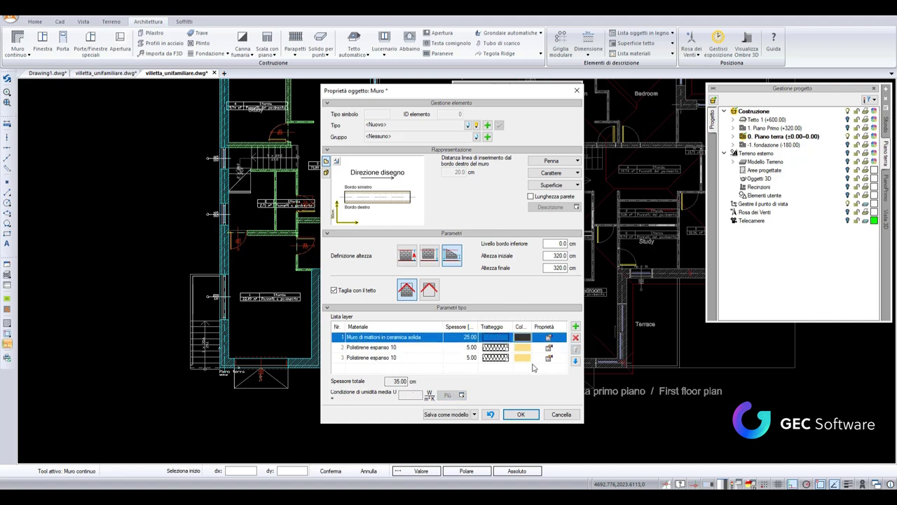
pyautogui.click(575, 360)
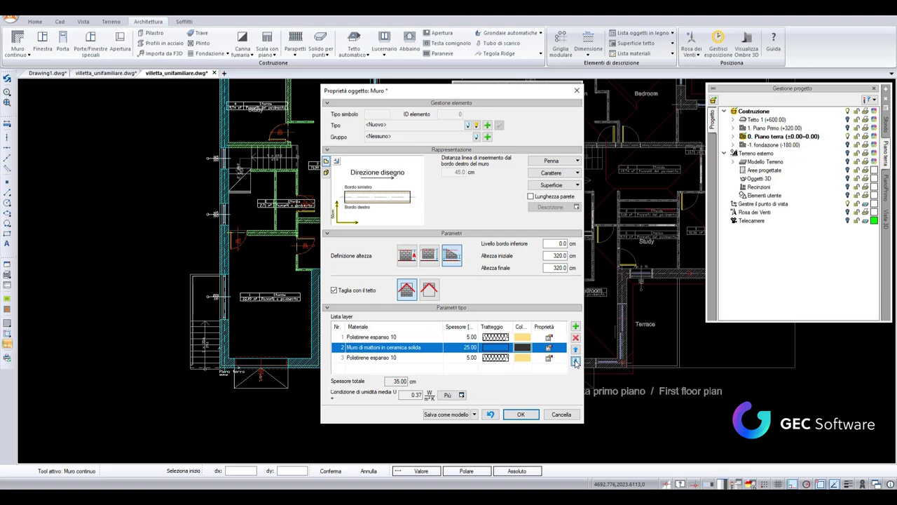
pyautogui.click(575, 360)
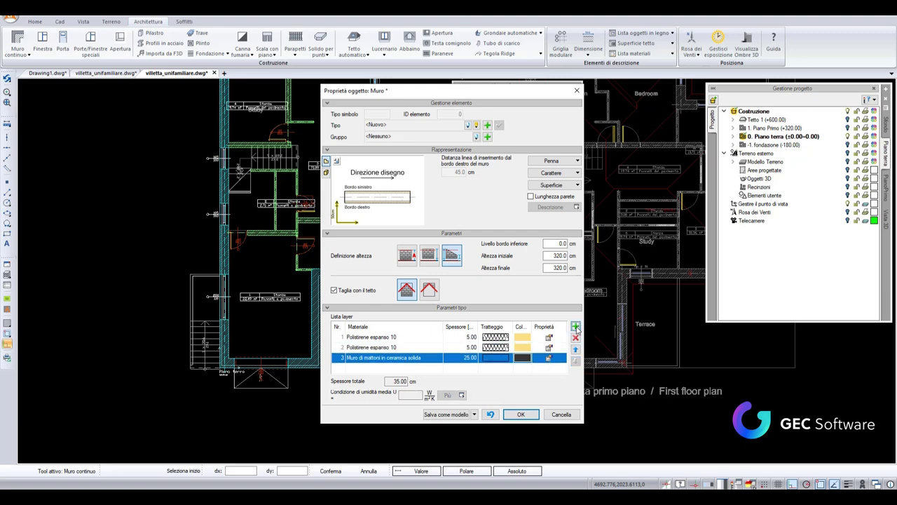
# Add a fourth layer of type Finitura and begin editing its thickness.
pyautogui.click(576, 326)
pyautogui.click(450, 345)
pyautogui.click(429, 362)
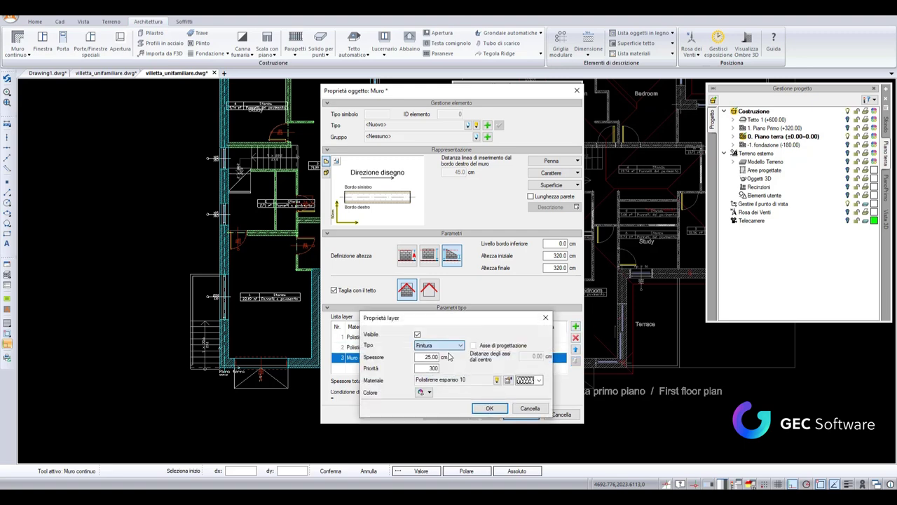
pyautogui.click(420, 358)
pyautogui.write('5')
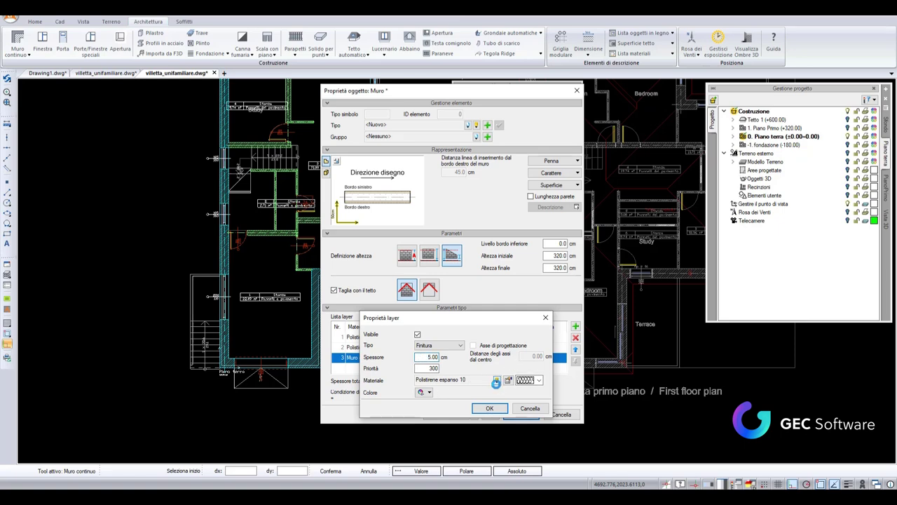
# Give the 5 cm finish layer Intonaco di silice material and pink colour, totalling 40 cm.
pyautogui.click(497, 380)
pyautogui.click(471, 368)
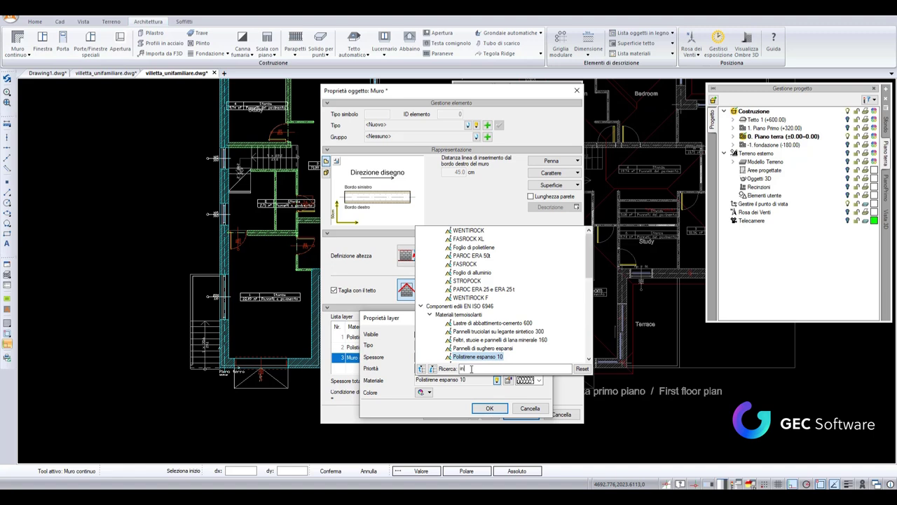
pyautogui.write('tonaco')
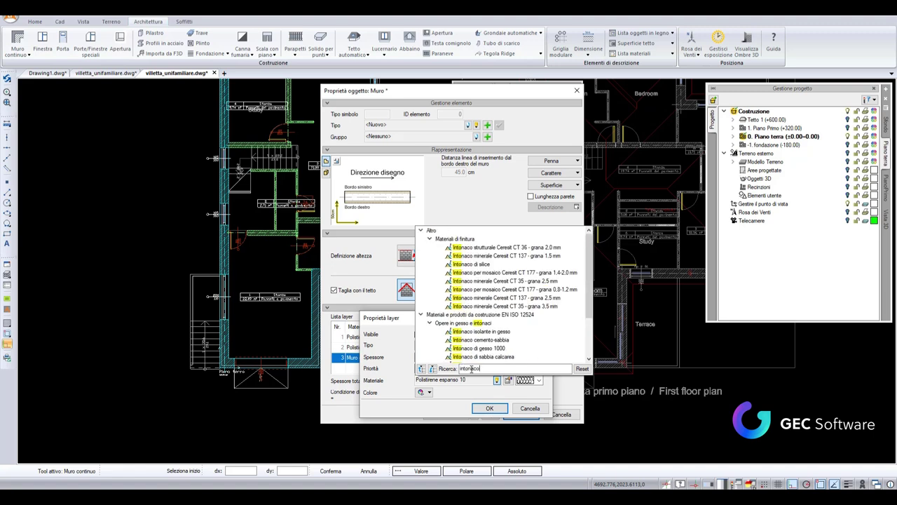
pyautogui.click(473, 263)
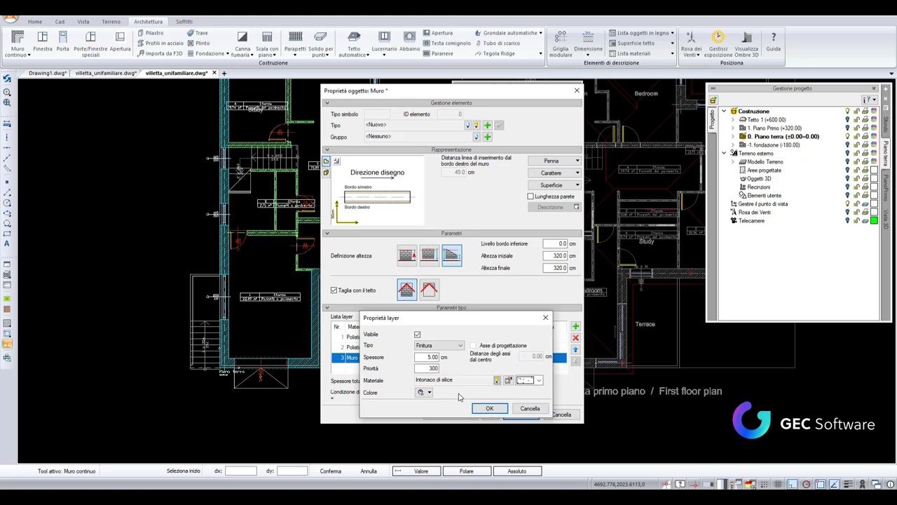
pyautogui.click(429, 392)
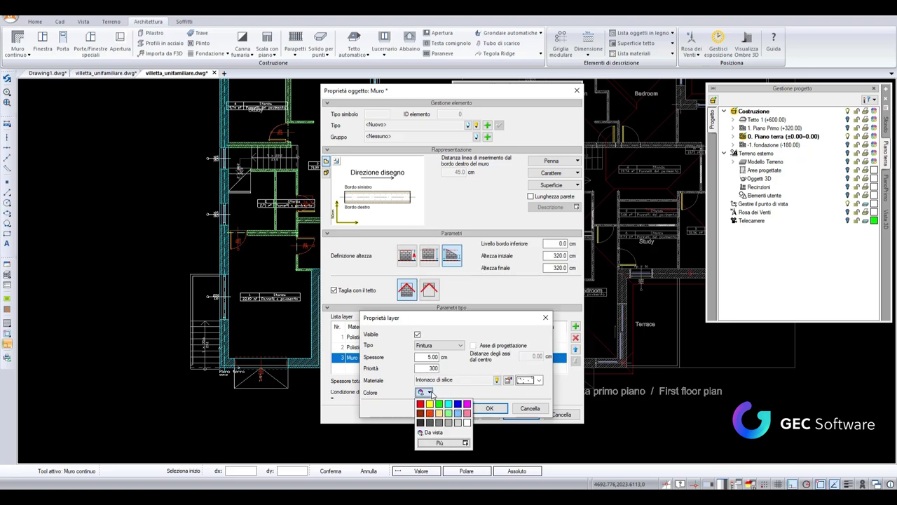
pyautogui.click(467, 413)
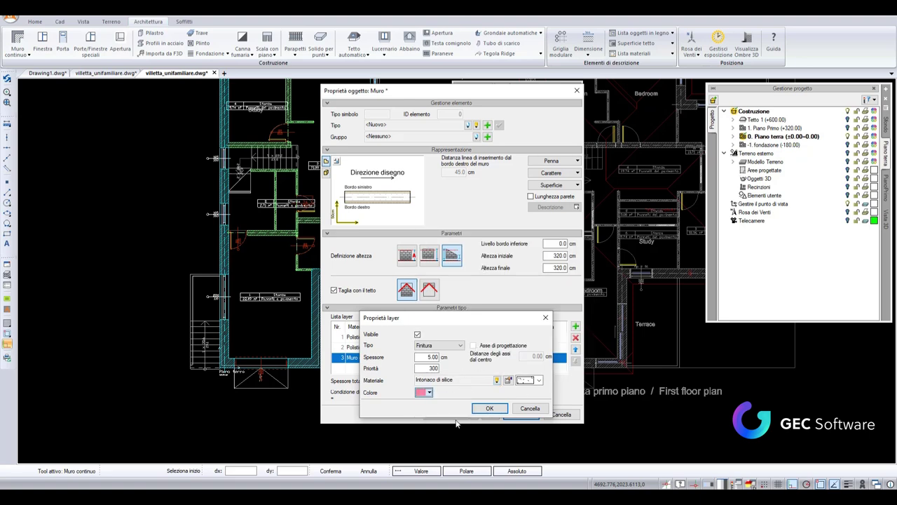
pyautogui.click(489, 409)
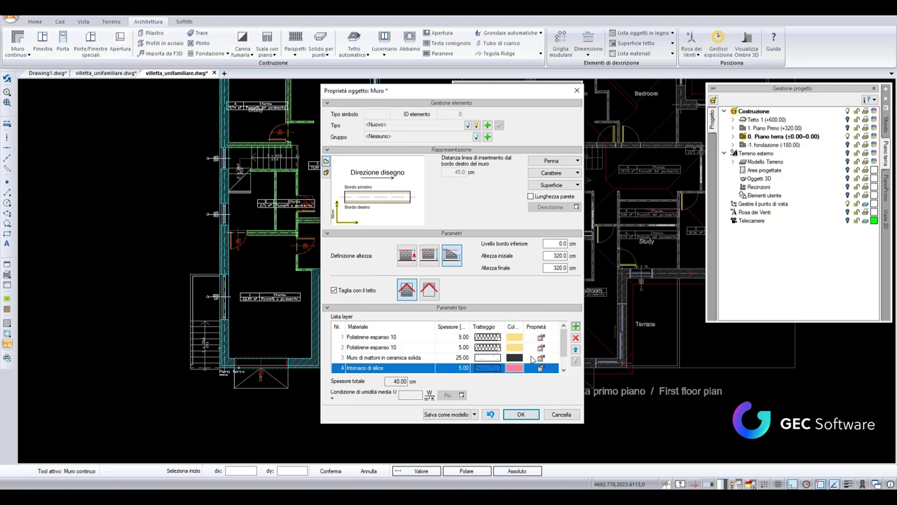
# Move the brick layer up to row 2, between the two polystyrene layers, and verify the preview.
pyautogui.click(432, 358)
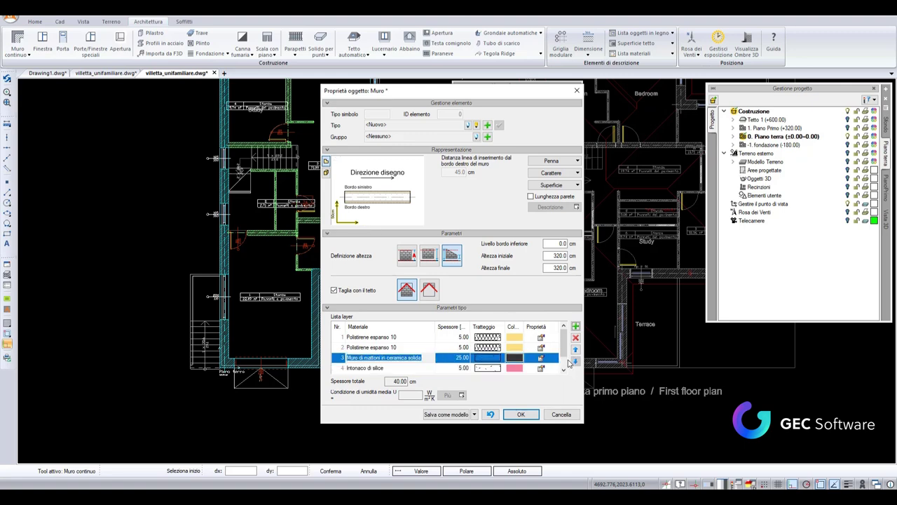
pyautogui.click(575, 350)
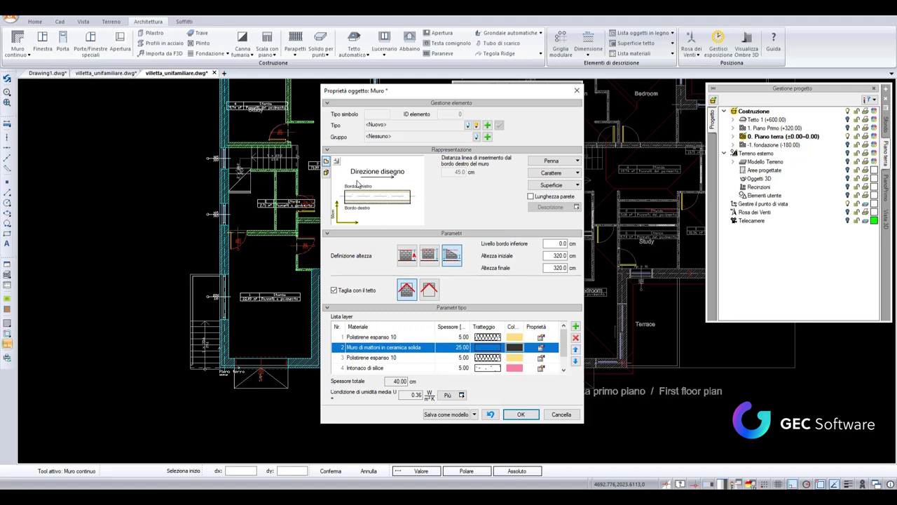
pyautogui.click(337, 161)
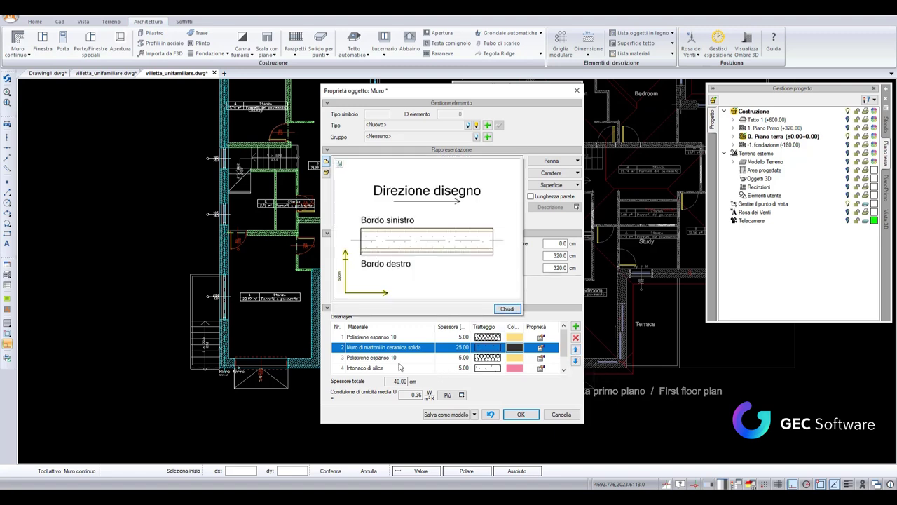
pyautogui.scroll(-1, 403, 366)
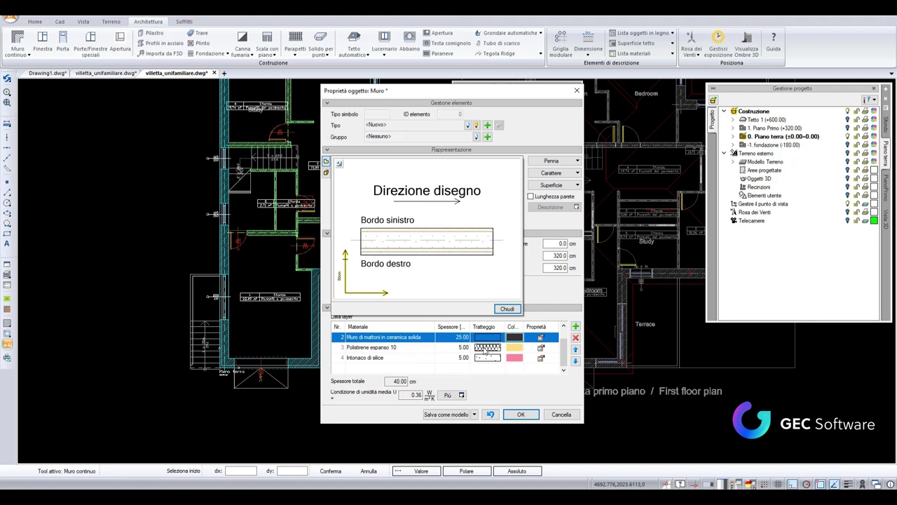
pyautogui.click(507, 309)
pyautogui.scroll(1, 464, 359)
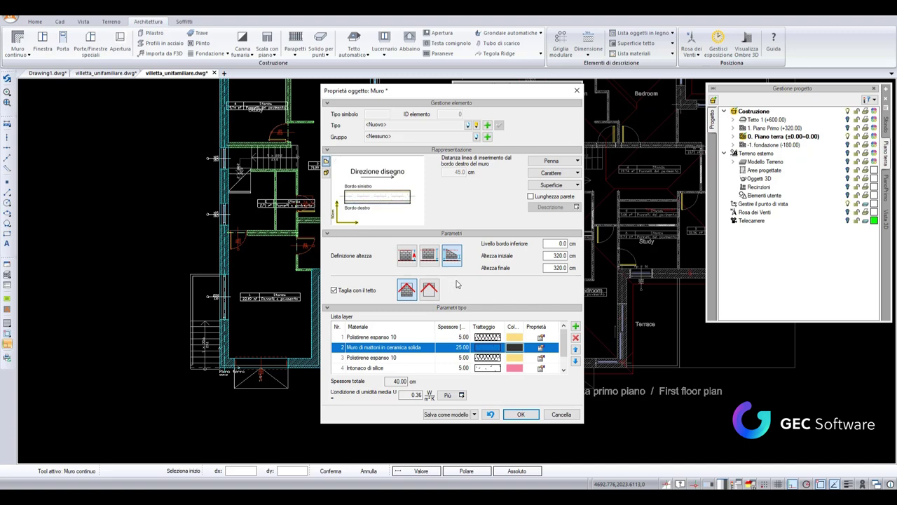
pyautogui.click(336, 161)
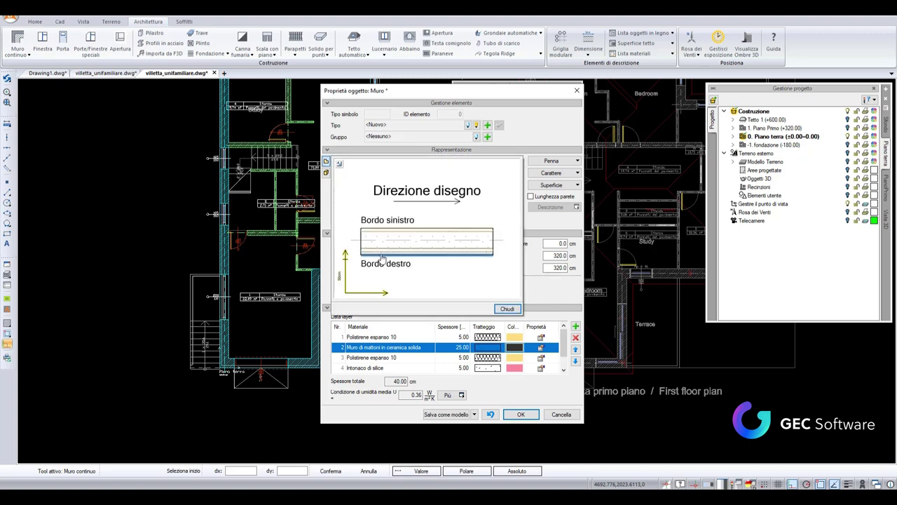
pyautogui.click(509, 309)
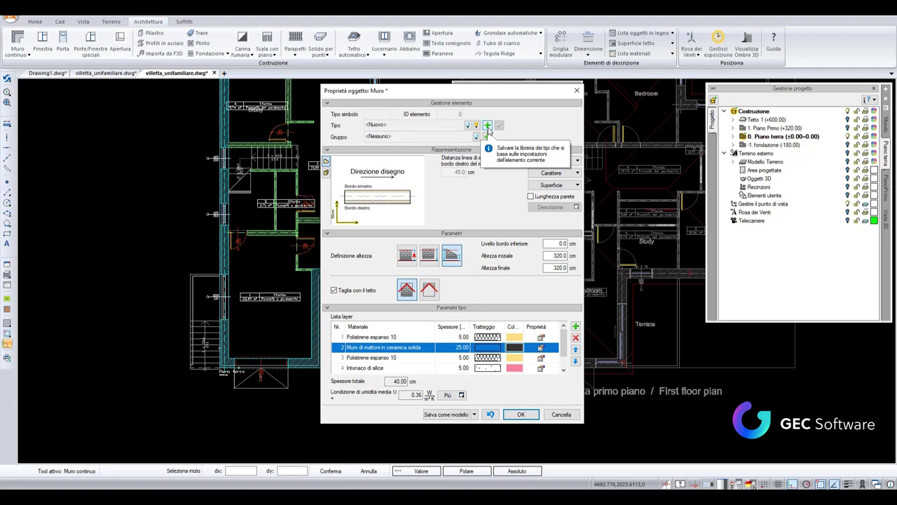
# Save the wall type as 'muro 40 cm con isolamento doppio con finitura lato destro' and accept the properties.
pyautogui.click(487, 126)
pyautogui.write('muro 40cm con isola')
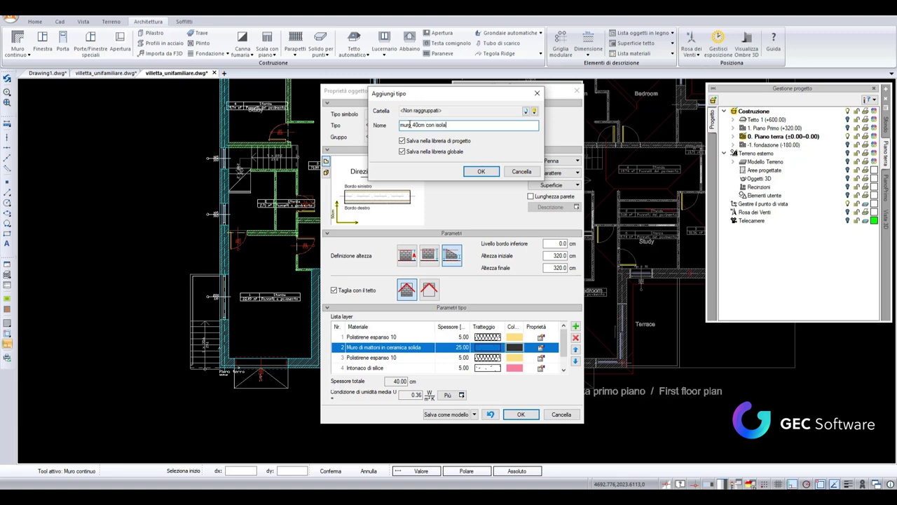
pyautogui.write('mento doppio con finitur')
pyautogui.write('a lato')
pyautogui.write(' destro')
pyautogui.click(416, 125)
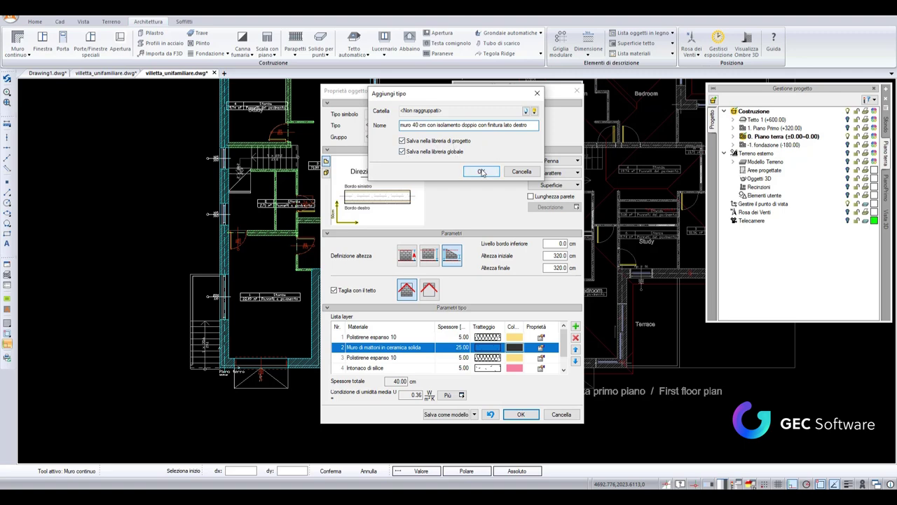
pyautogui.click(481, 172)
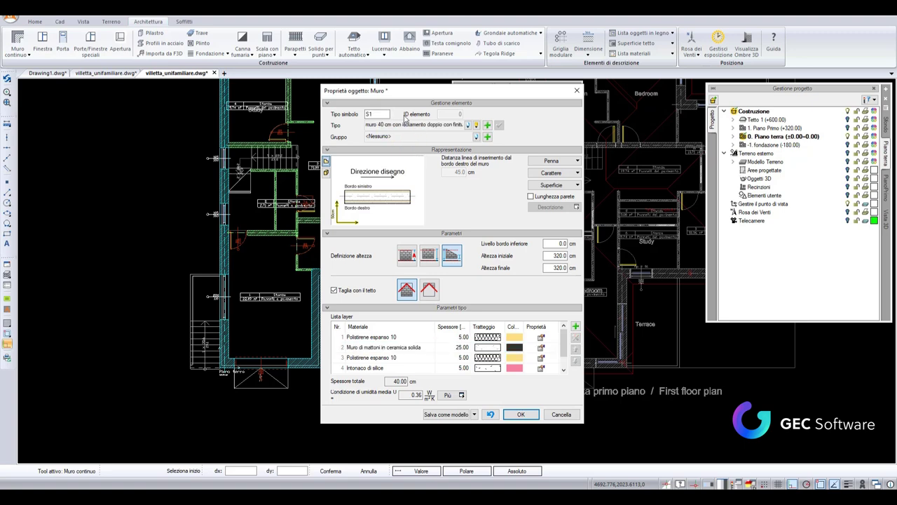
pyautogui.click(522, 414)
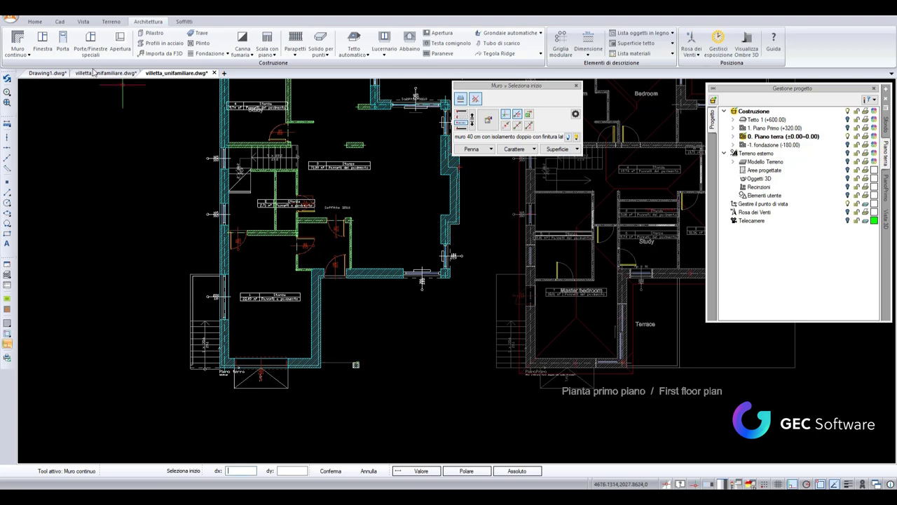
# Draw one horizontal 40 cm wall below the floor plans, from a start point to a right-hand end point.
pyautogui.click(364, 443)
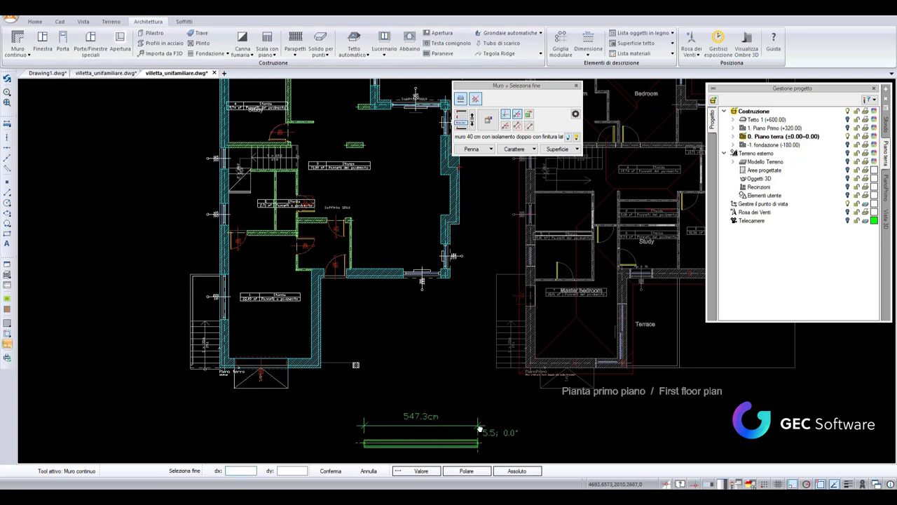
pyautogui.moveTo(481, 427); pyautogui.dragTo(459, 343, button='middle')
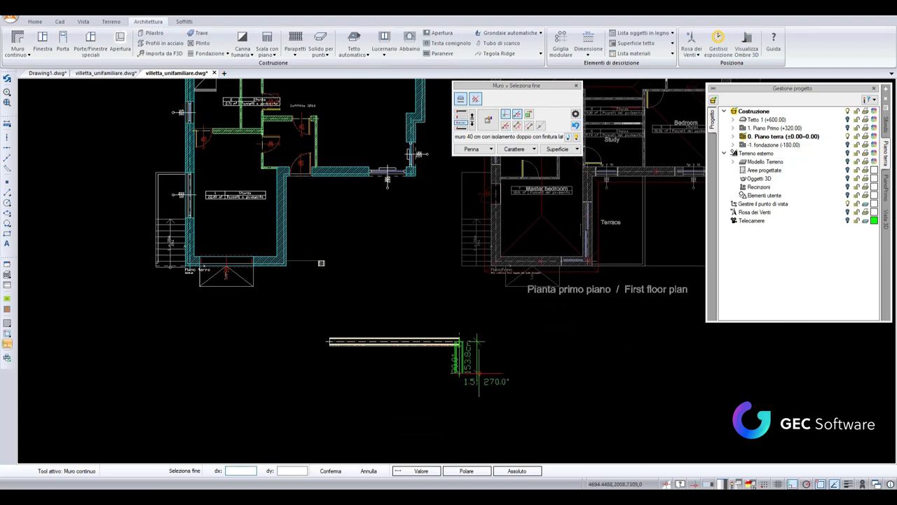
pyautogui.click(479, 343)
pyautogui.scroll(3, 460, 300)
pyautogui.scroll(2, 491, 295)
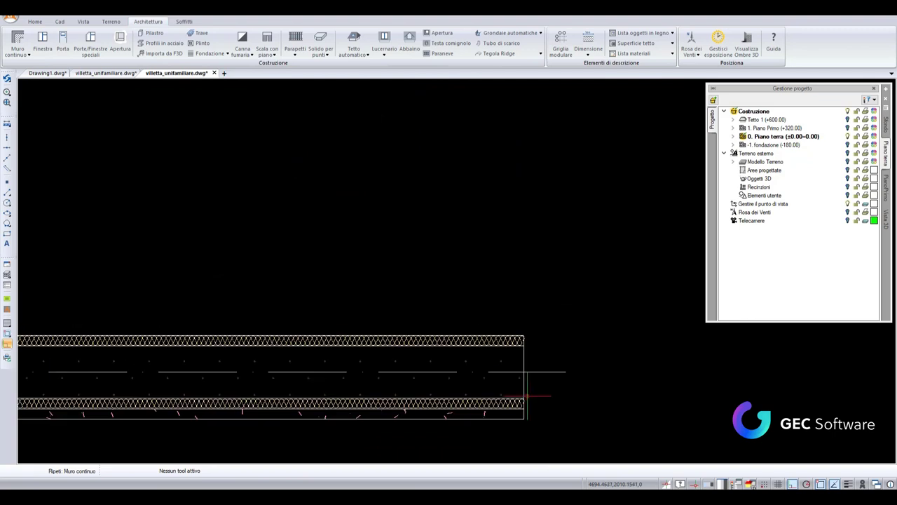
pyautogui.scroll(2, 561, 283)
pyautogui.scroll(-1, 562, 282)
pyautogui.scroll(-2, 491, 329)
pyautogui.scroll(-2, 472, 364)
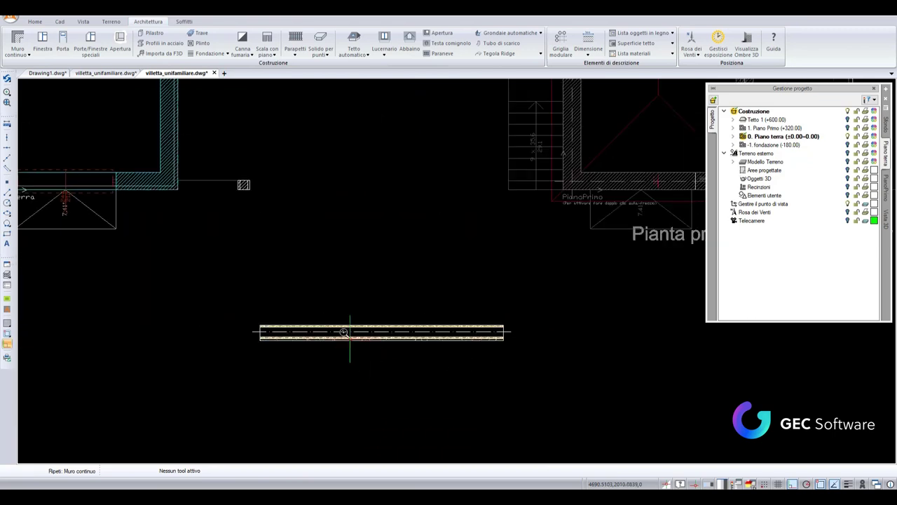
pyautogui.scroll(1, 344, 327)
pyautogui.scroll(-3, 296, 239)
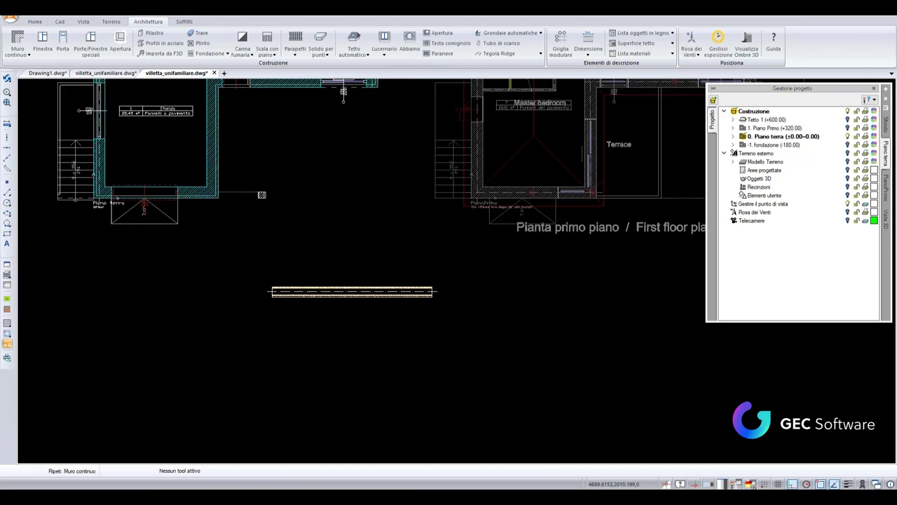
pyautogui.scroll(1, 288, 309)
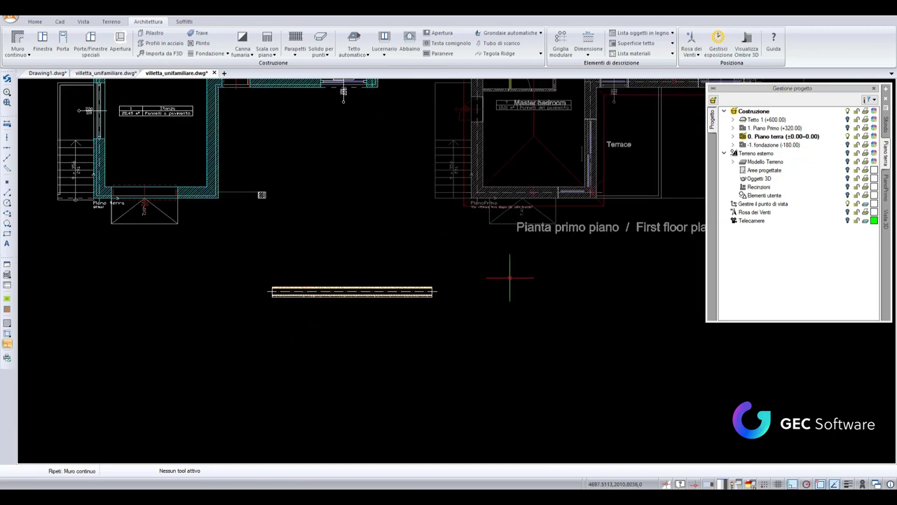
# Start a Muro continuo wall and briefly open the list of wall types.
pyautogui.click(29, 53)
pyautogui.click(39, 89)
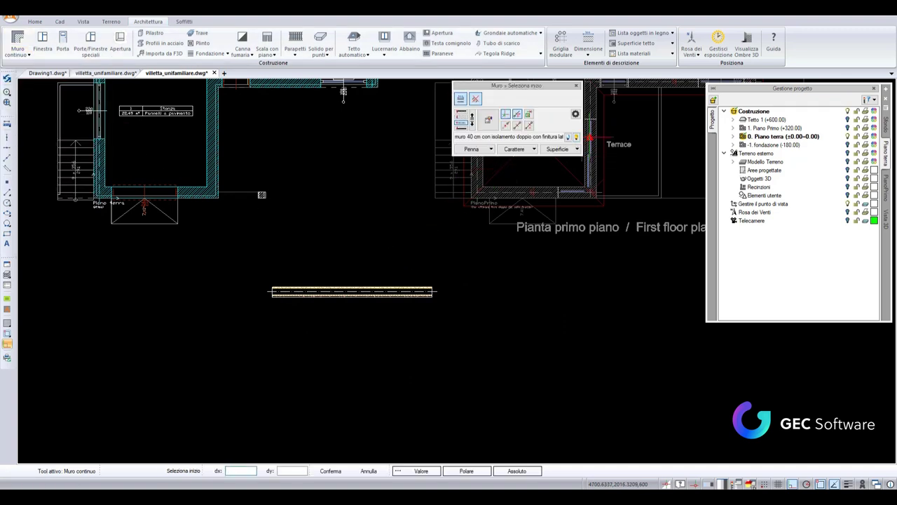
pyautogui.click(576, 138)
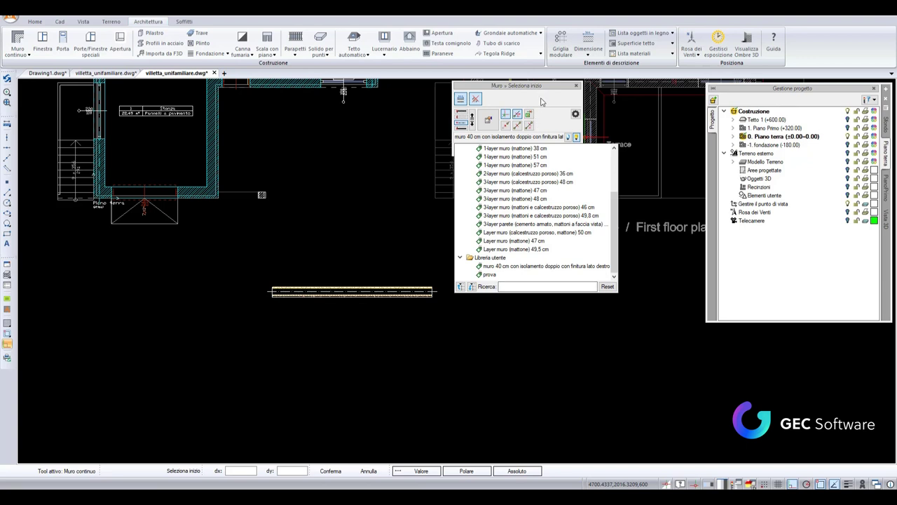
pyautogui.click(576, 137)
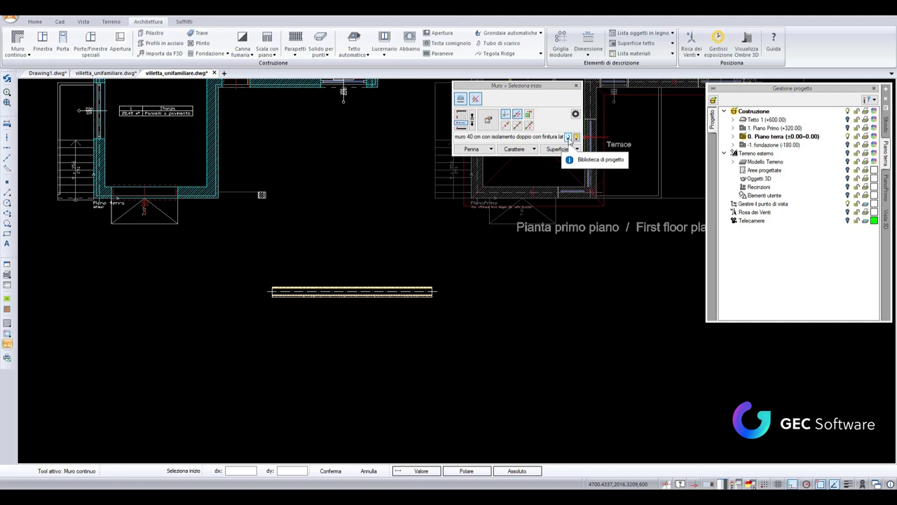
# Open the full Tipo library and collapse Libreria standard to show the 40 cm type in Libreria utente.
pyautogui.click(568, 138)
pyautogui.click(568, 137)
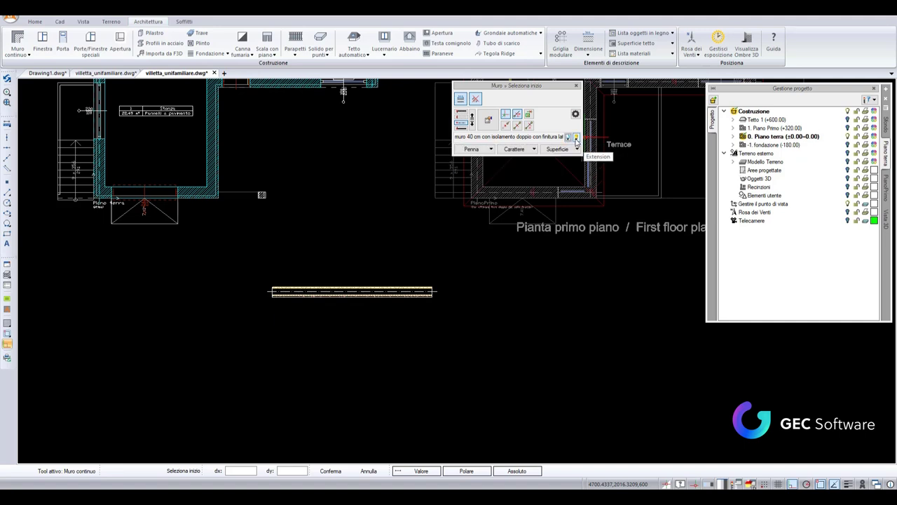
pyautogui.scroll(3, 553, 242)
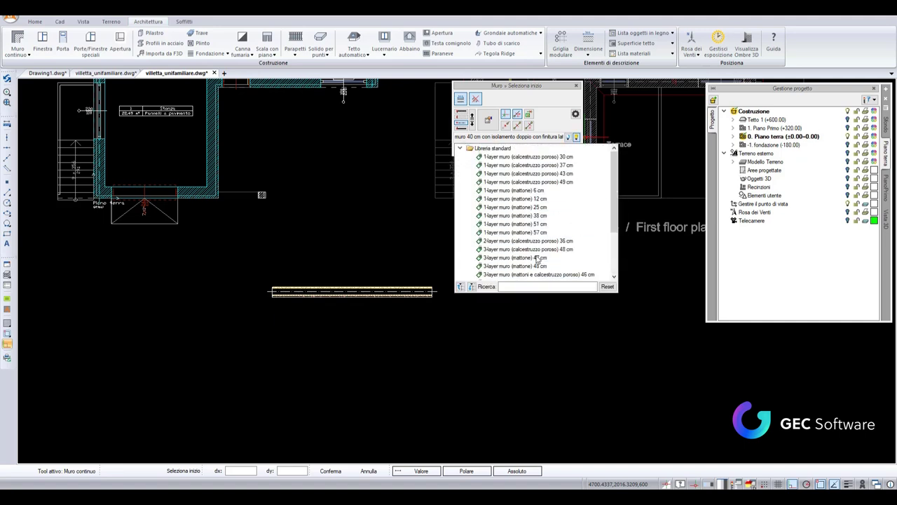
pyautogui.click(461, 150)
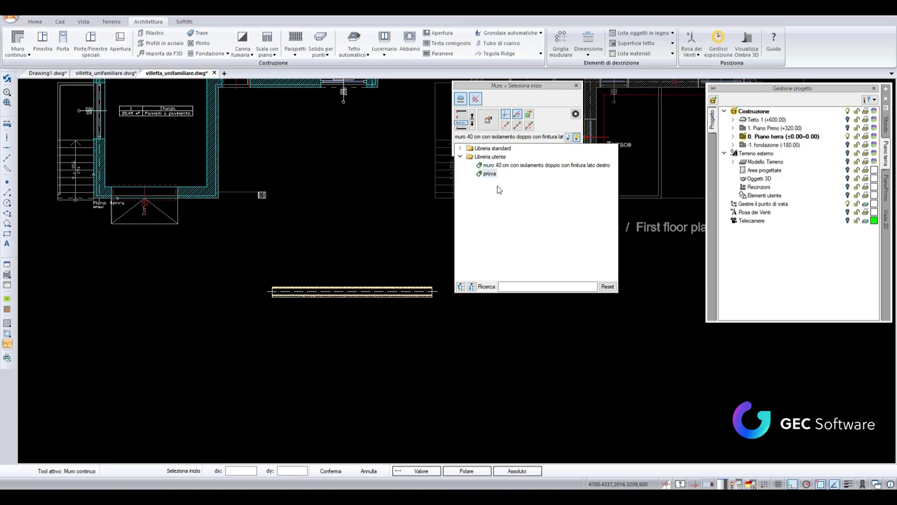